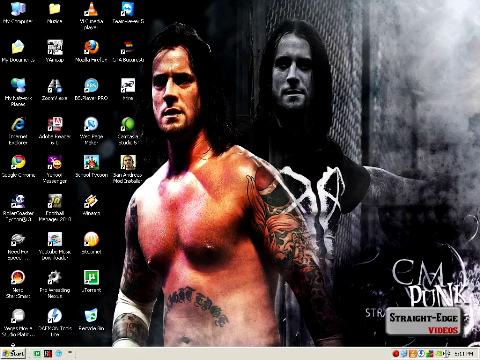
Open the Start menu's Programs list to show the Adobe Photoshop CS3 entry
click(15, 352)
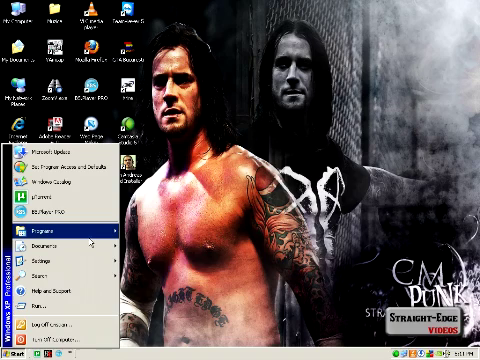
mouse_move(50, 231)
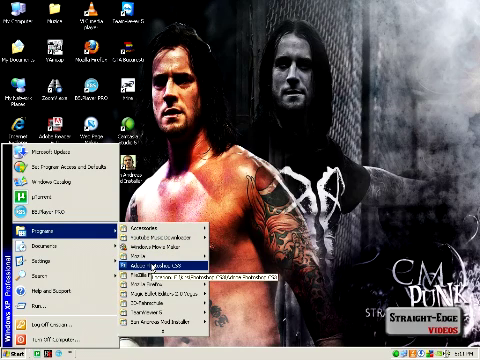
Launch Adobe Photoshop CS3 Extended from the Programs submenu
click(160, 266)
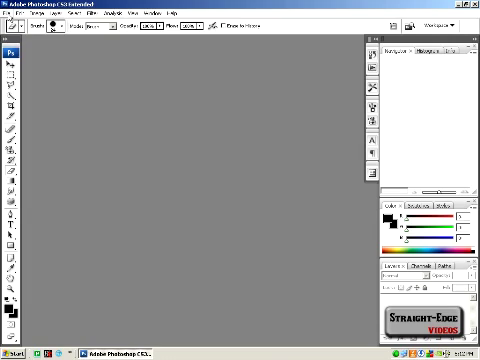
Create a new 1 by 1 document with a transparent background
click(6, 13)
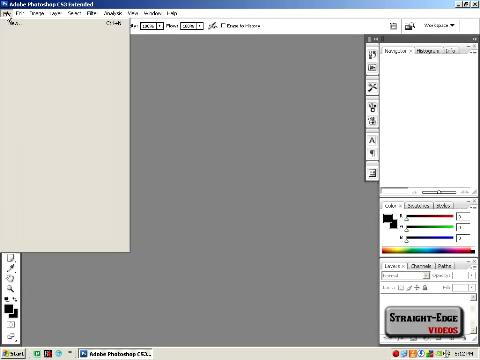
click(12, 22)
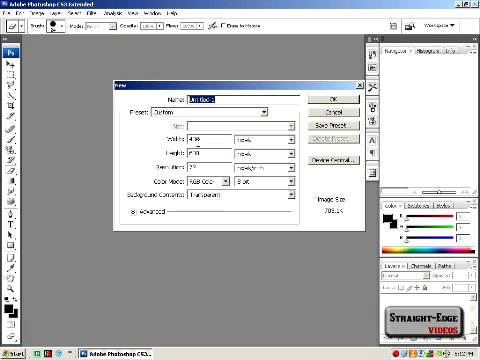
double_click(196, 140)
text(1)
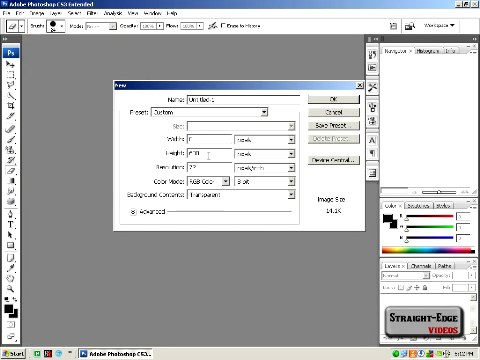
double_click(196, 153)
text(1)
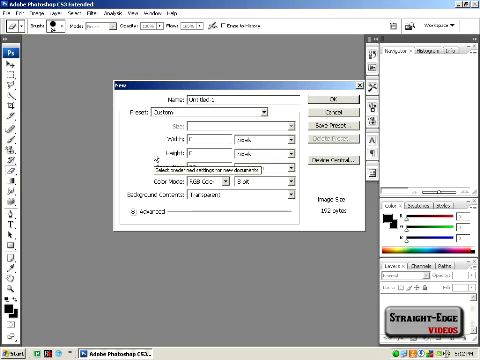
click(158, 156)
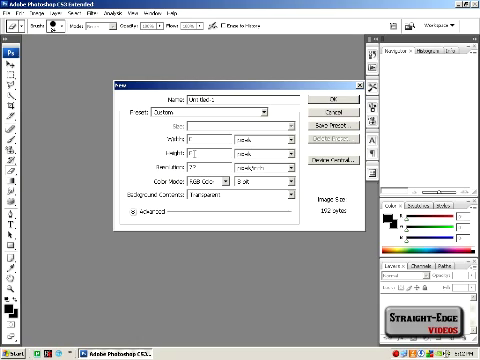
click(262, 139)
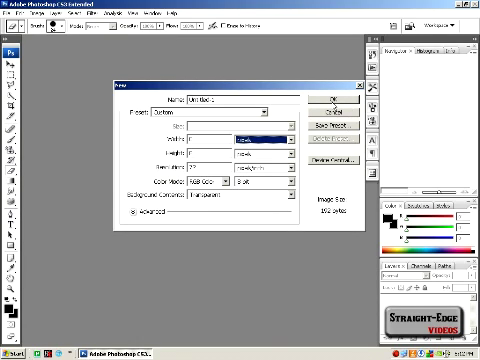
click(327, 101)
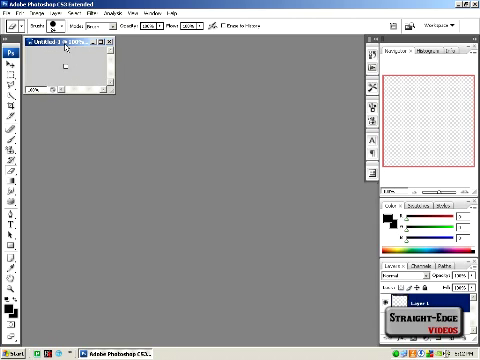
Move the Untitled-1 window into the workspace and zoom in on its canvas
drag(66, 46, 107, 91)
key(z)
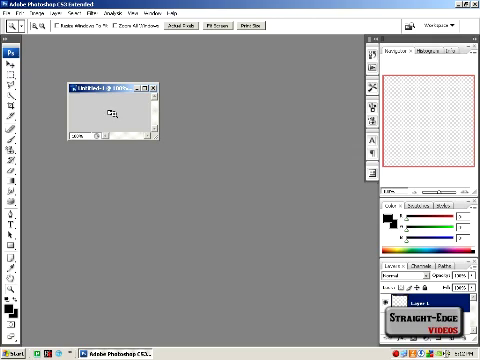
click(112, 114)
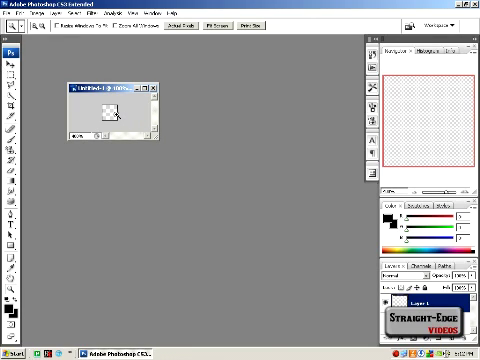
Replace the Brush tool presets with the Square Brushes set and pick a small square brush
click(11, 138)
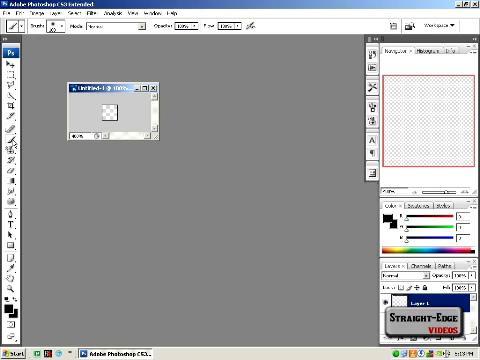
click(60, 27)
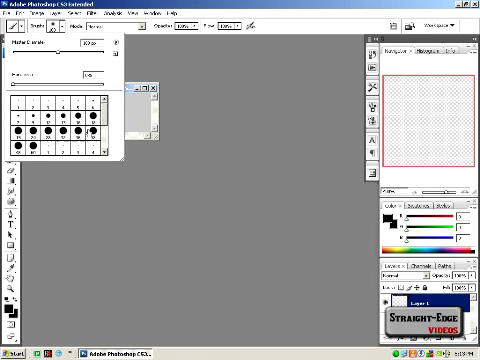
scroll(93, 131, down, 2)
scroll(93, 131, down, 3)
scroll(93, 131, up, 5)
click(115, 42)
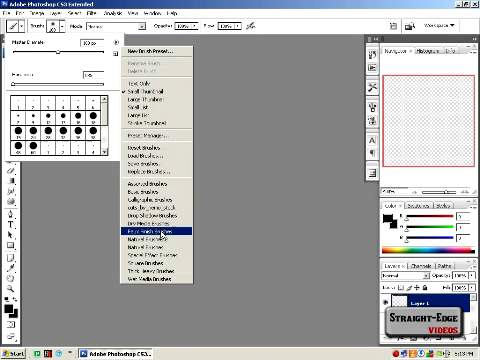
click(178, 263)
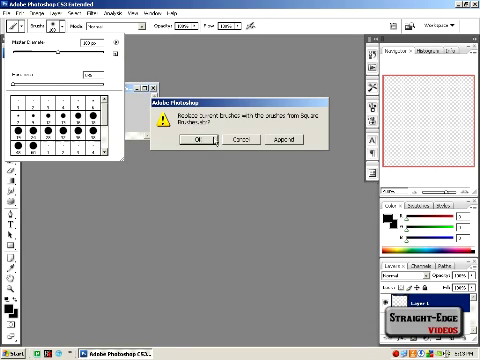
click(215, 140)
key(Return)
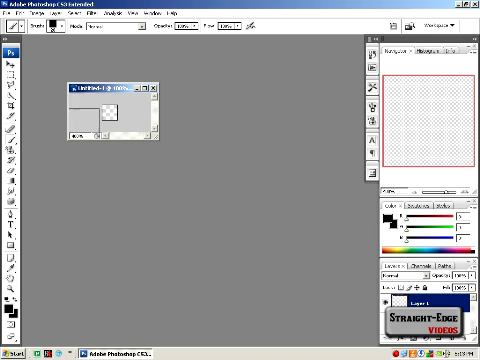
click(57, 27)
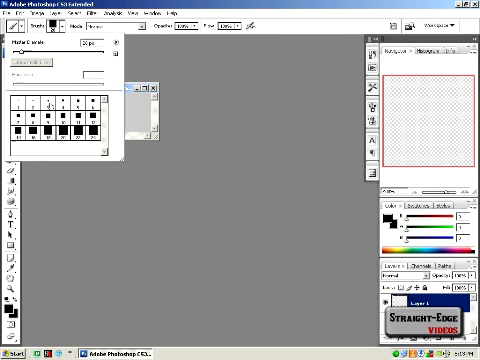
double_click(49, 100)
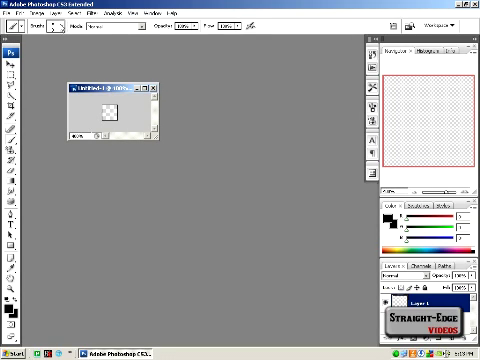
With a smaller square brush, paint black pixels at the canvas's bottom-left
click(57, 27)
double_click(38, 105)
click(104, 120)
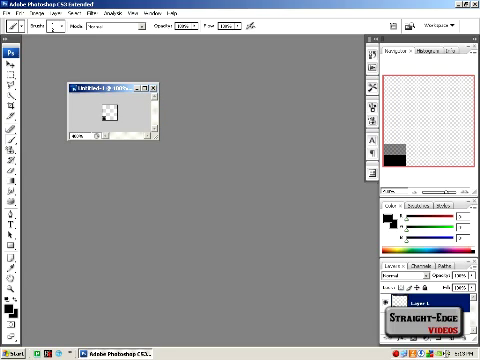
click(103, 118)
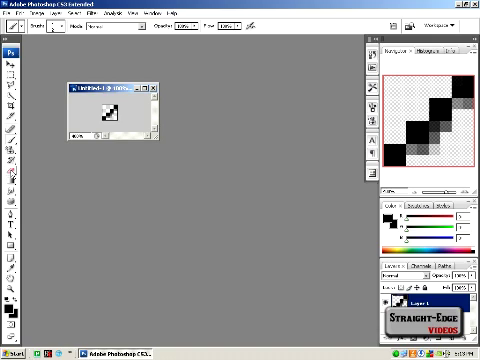
With a small brush, paint grey pixels beside the black squares
click(12, 175)
click(63, 28)
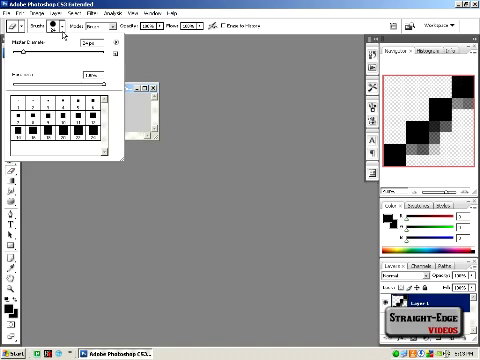
double_click(49, 108)
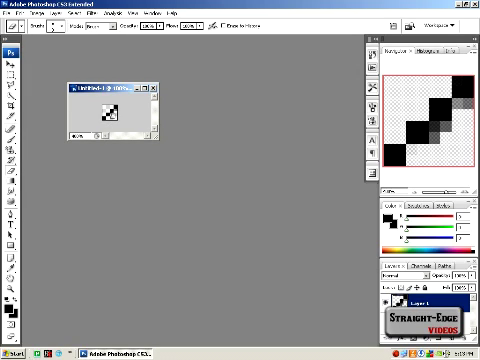
click(114, 110)
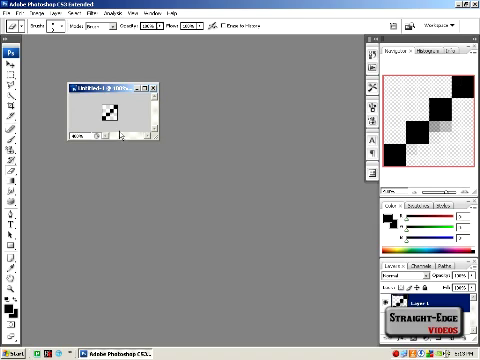
Move the pattern window aside and start defining the image as a pattern
click(11, 64)
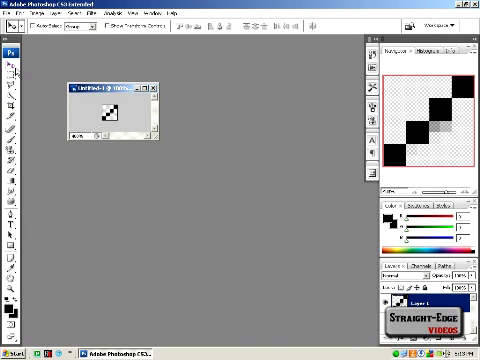
drag(114, 88, 180, 101)
click(8, 13)
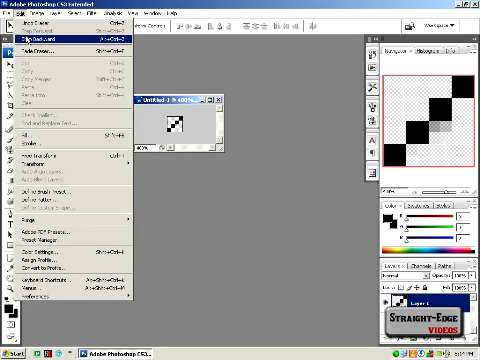
click(72, 201)
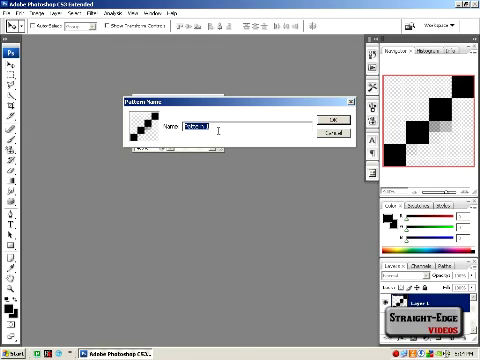
text(Square)
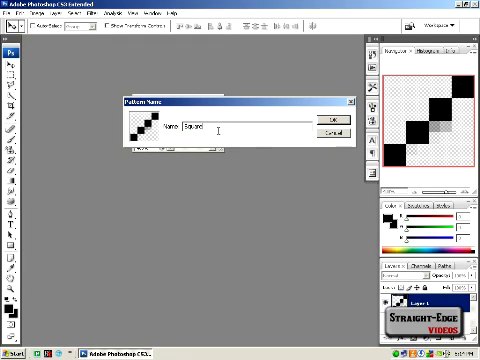
text( C)
text(att)
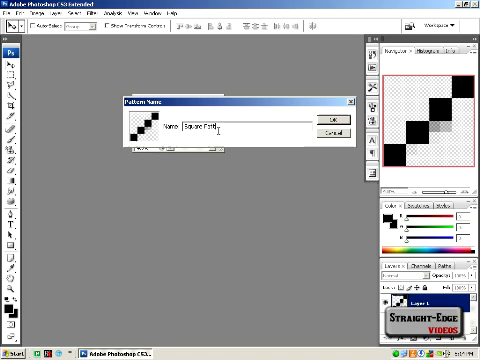
text(ern)
Confirm the Square Pattern name and close the pattern image without saving
click(321, 120)
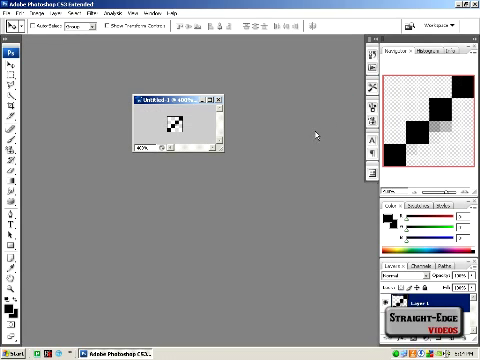
click(219, 101)
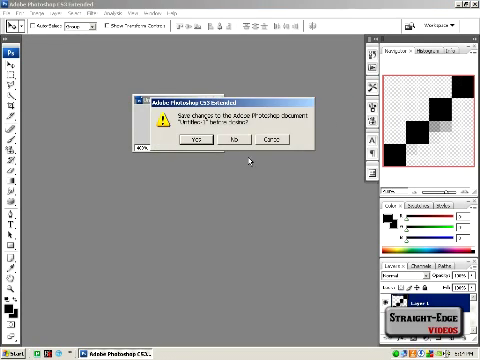
click(243, 142)
Create a new 500 by 200 pixel transparent document
click(6, 13)
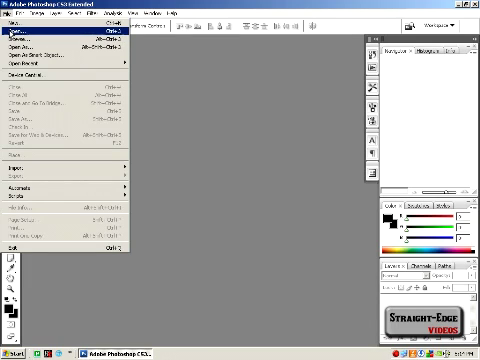
click(20, 22)
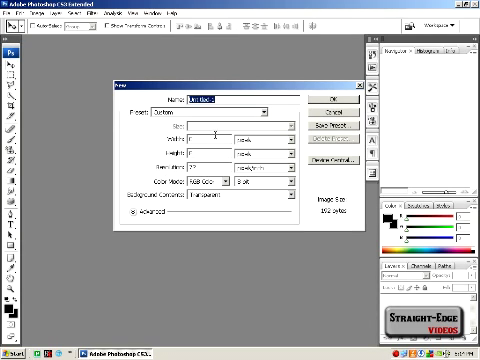
double_click(194, 139)
text(500)
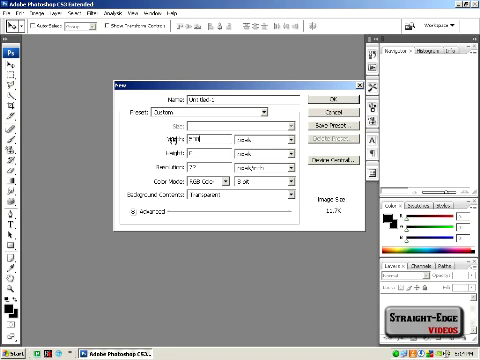
double_click(183, 154)
text(200)
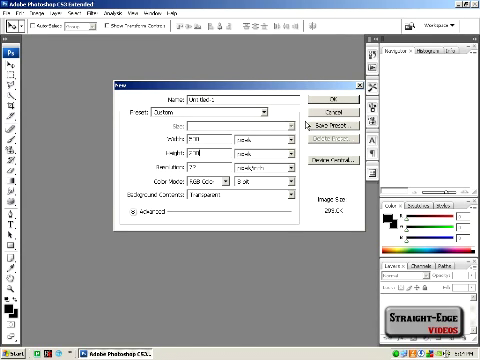
click(325, 102)
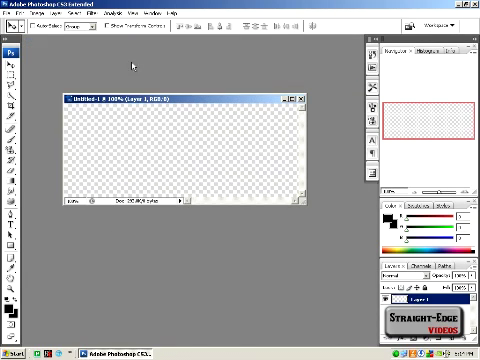
Select the Pattern Stamp tool and choose the custom Square Pattern
click(74, 13)
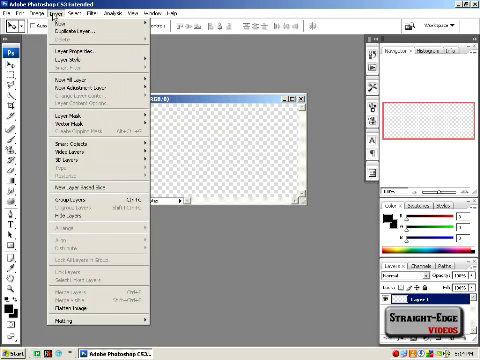
click(42, 13)
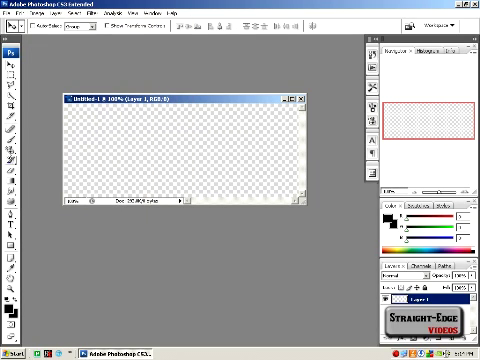
click(11, 148)
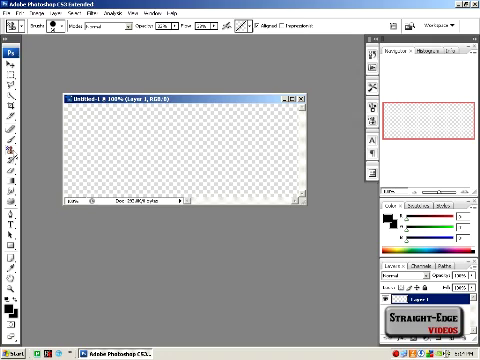
right_click(11, 149)
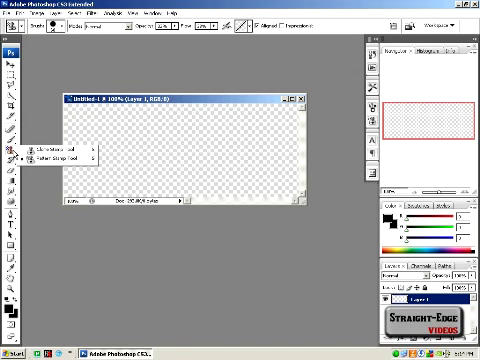
click(25, 160)
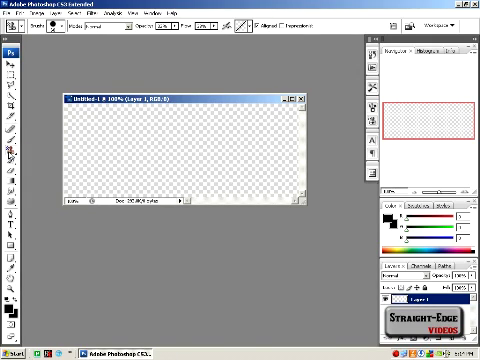
click(251, 27)
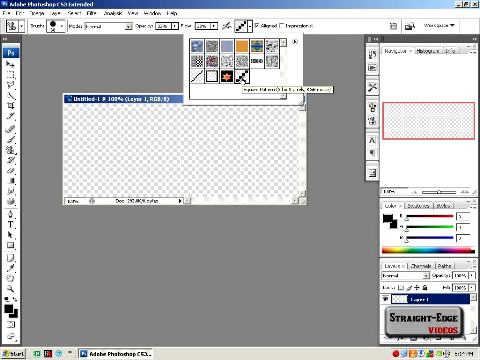
double_click(242, 80)
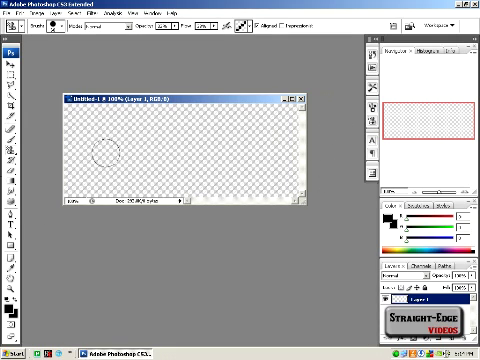
Open the wrestler photo from My Documents > My Pictures
click(7, 13)
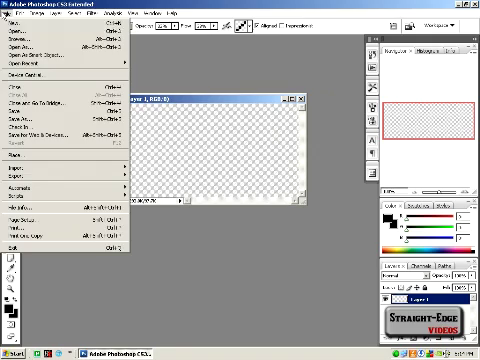
click(20, 30)
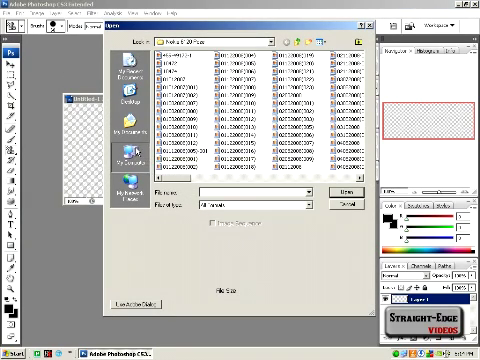
click(132, 152)
click(137, 131)
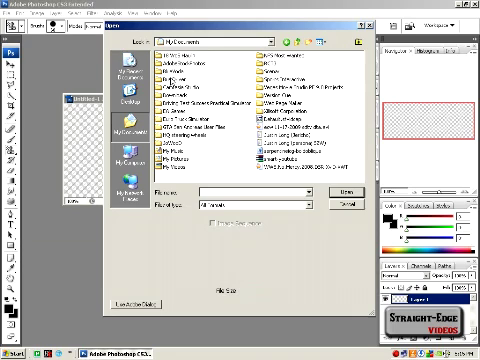
double_click(180, 158)
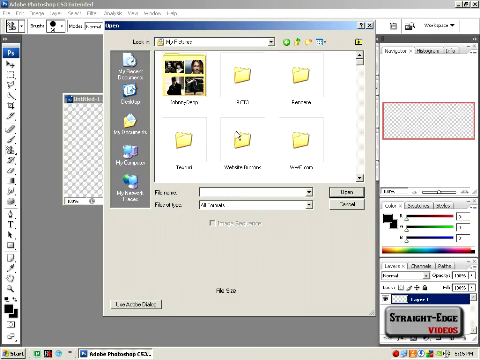
scroll(360, 66, down, 3)
scroll(360, 66, down, 3)
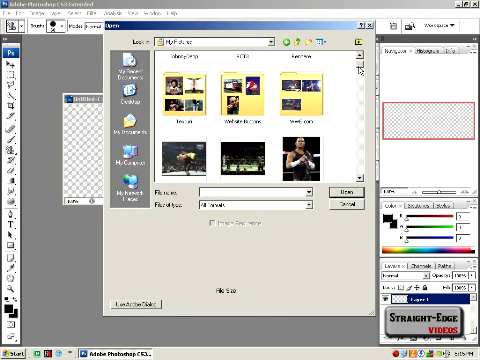
key(Escape)
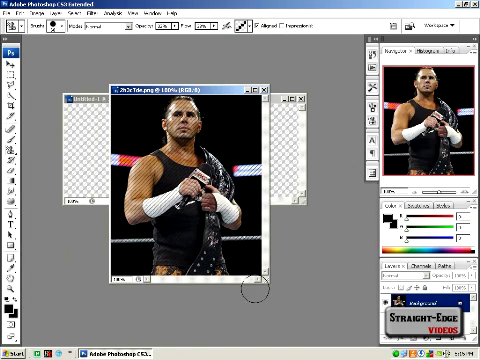
Paint a test stroke on the face with a larger brush, then step backward to undo it
key(b)
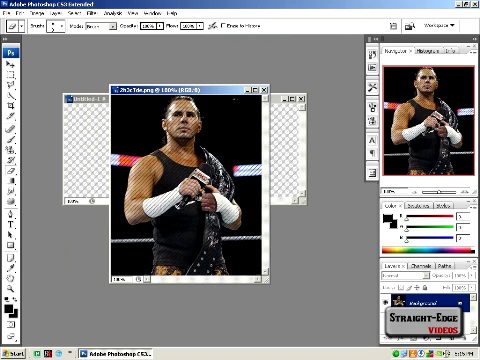
click(52, 27)
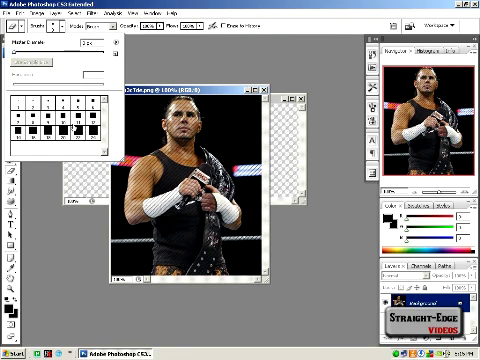
double_click(83, 130)
drag(182, 114, 182, 135)
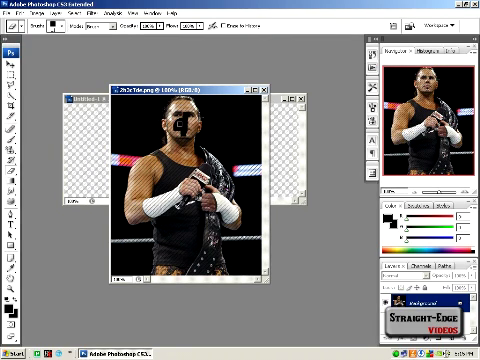
click(20, 12)
click(30, 40)
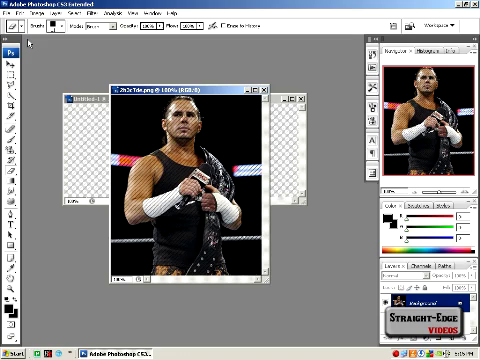
drag(170, 89, 186, 112)
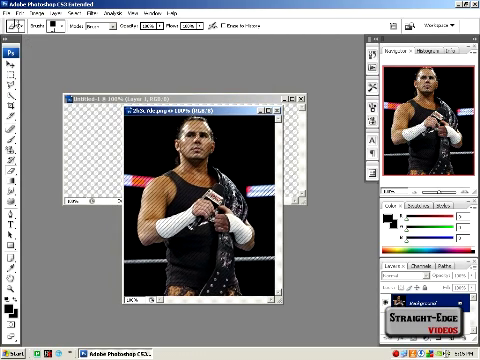
click(22, 12)
click(32, 40)
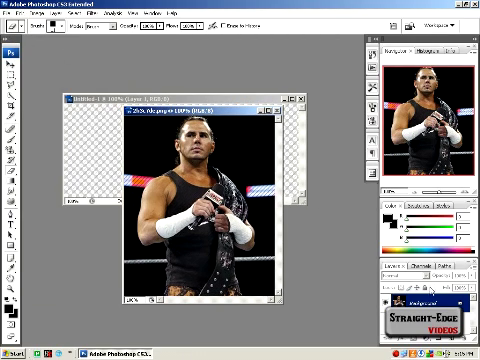
Create a new empty layer named Layer 1 above the Background
right_click(352, 302)
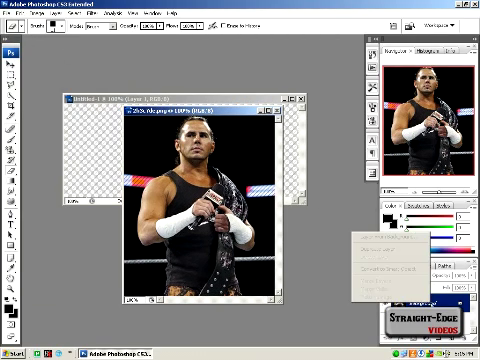
click(408, 249)
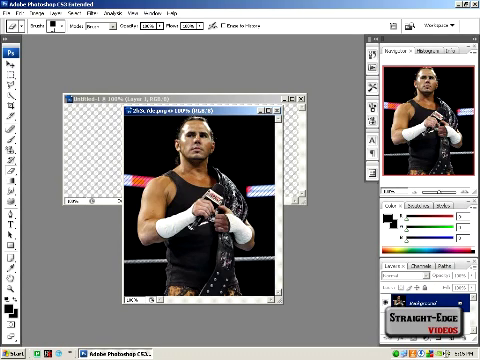
right_click(322, 314)
key(Escape)
click(55, 13)
click(170, 22)
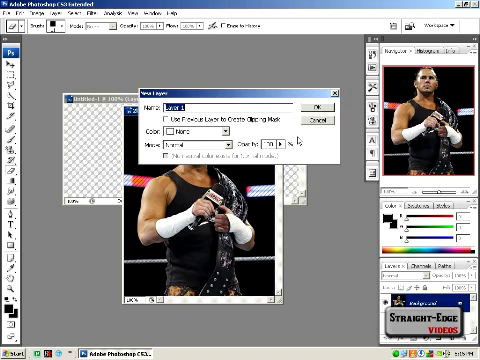
click(313, 107)
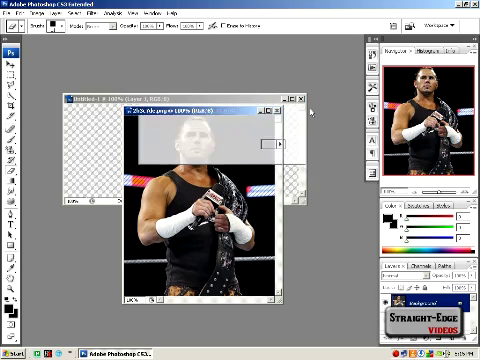
Select the Pattern Stamp, then switch to the Eraser with a larger brush size
click(11, 150)
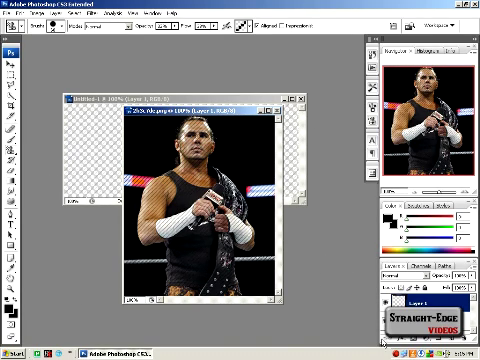
key(e)
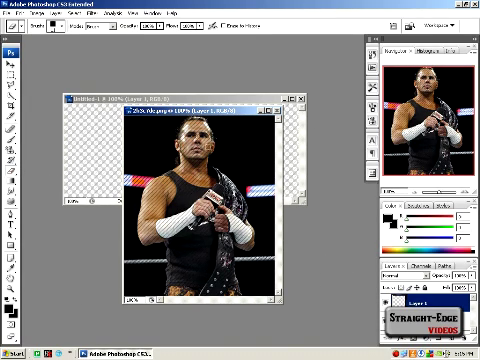
click(52, 26)
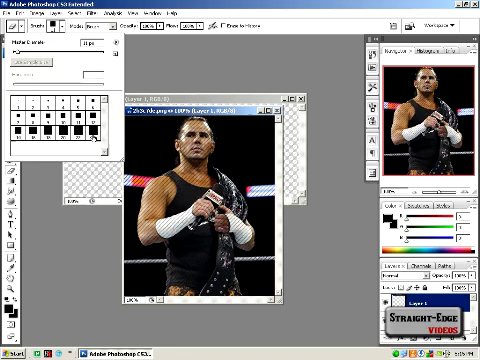
double_click(94, 136)
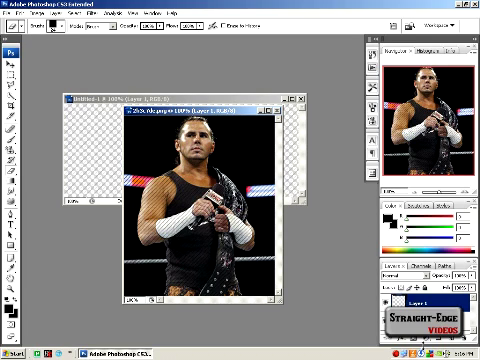
right_click(398, 352)
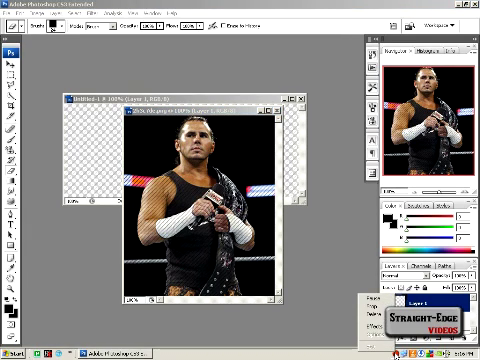